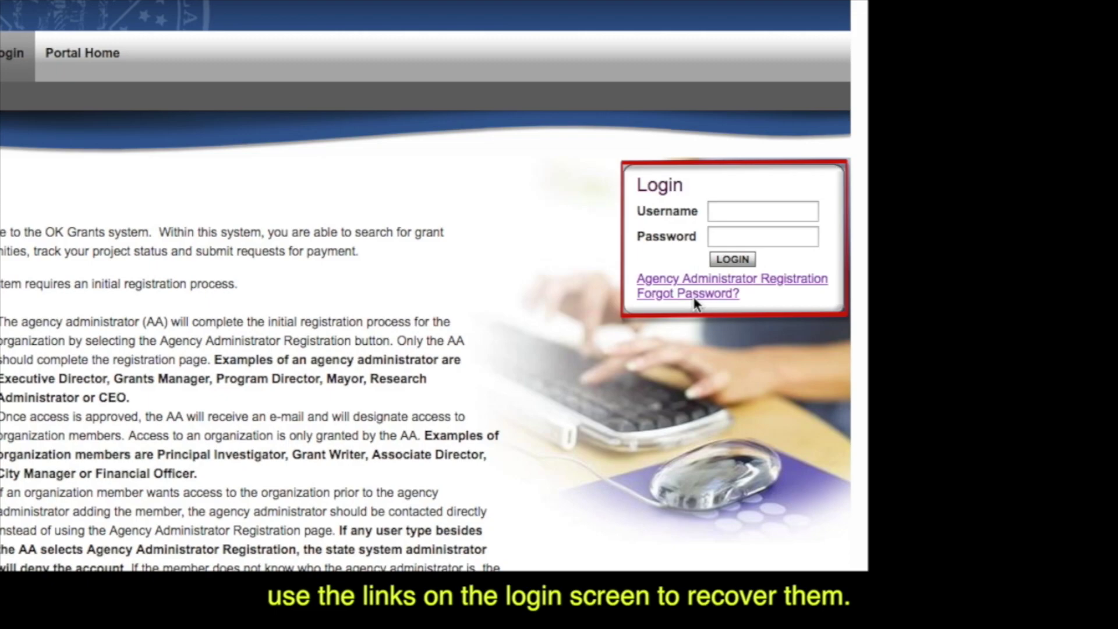
left_click(693, 294)
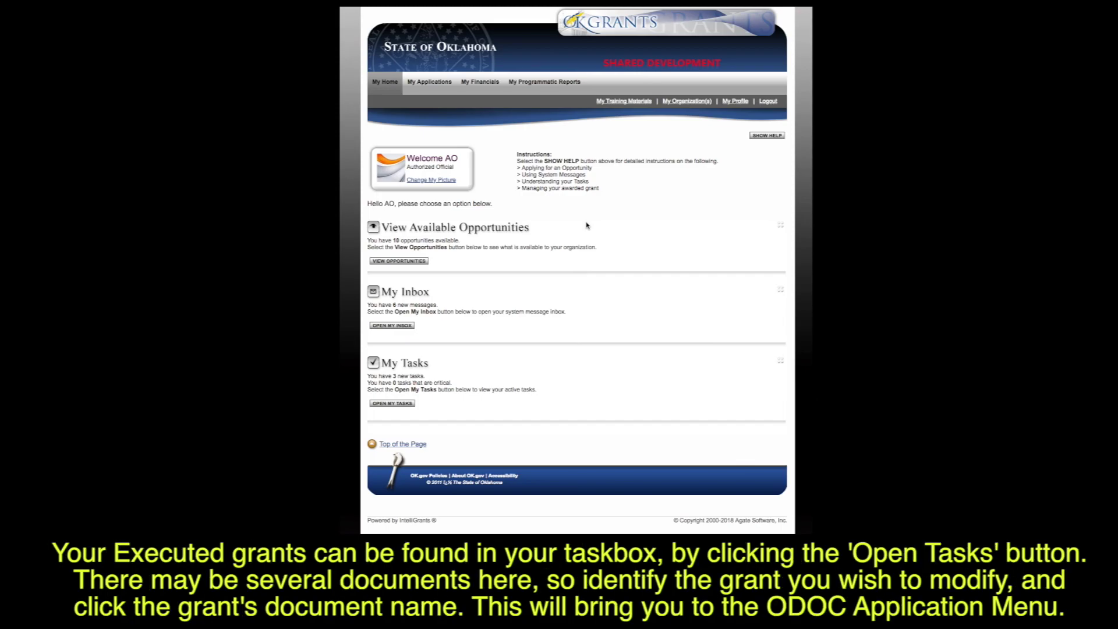
Open the executed grant CDBG-CR-2018-JET TO-00002 from the task list and initiate a contract modification request for it
left_click(390, 405)
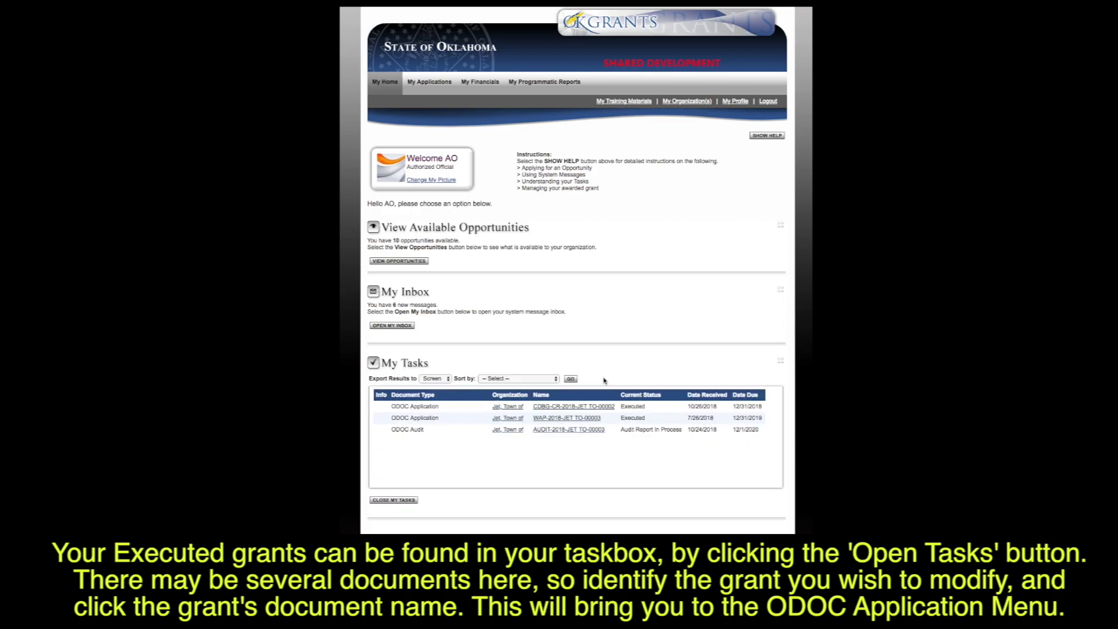
left_click(605, 407)
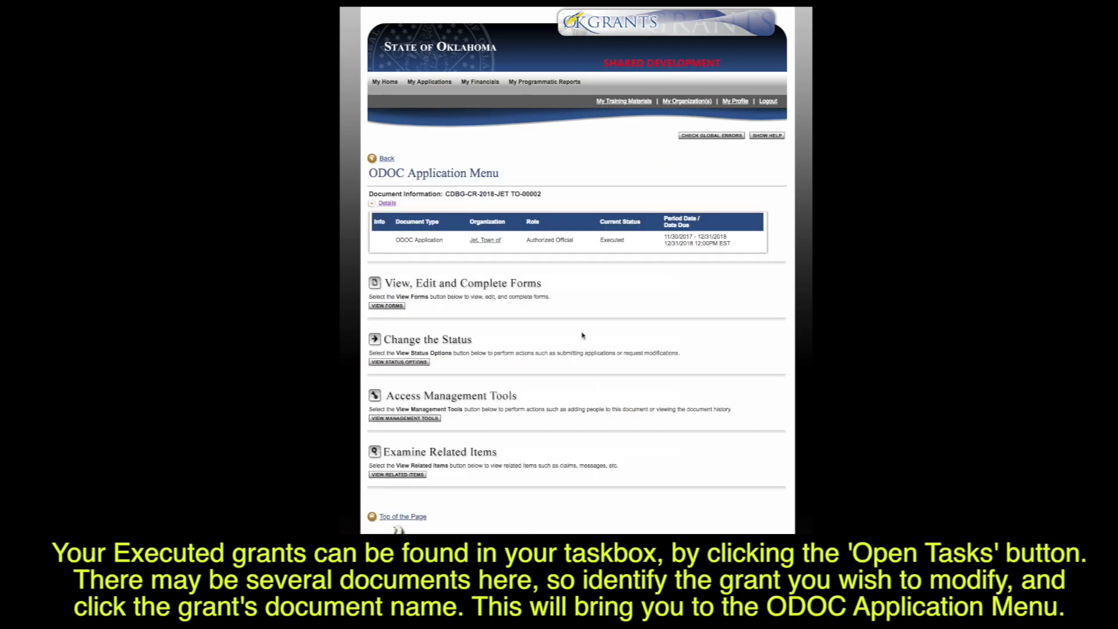
scroll(576, 320, "down", 1)
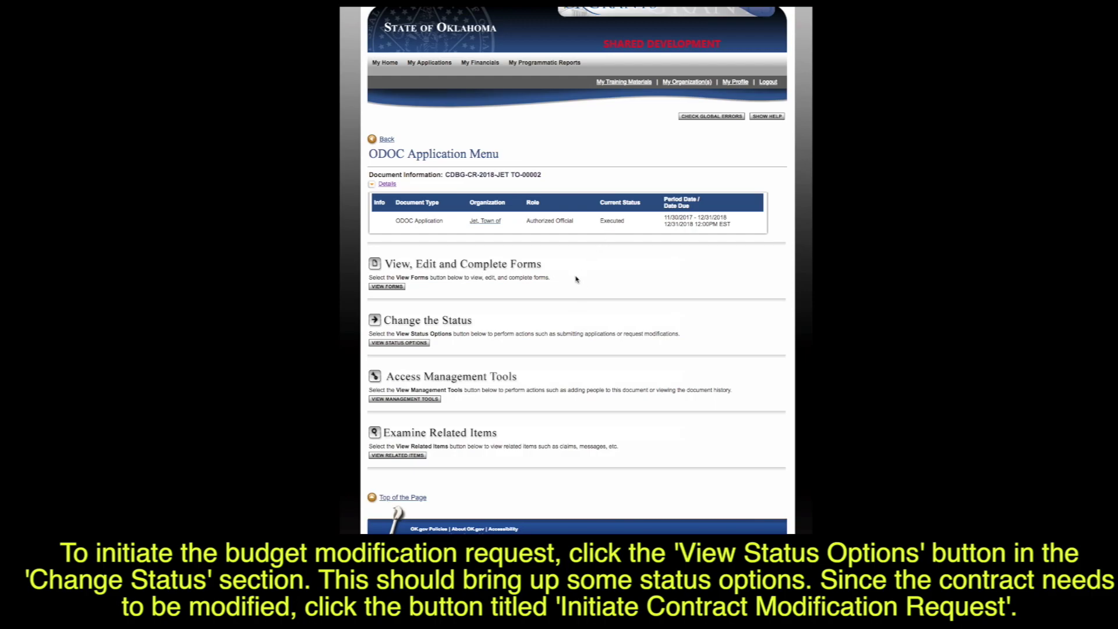
left_click(404, 344)
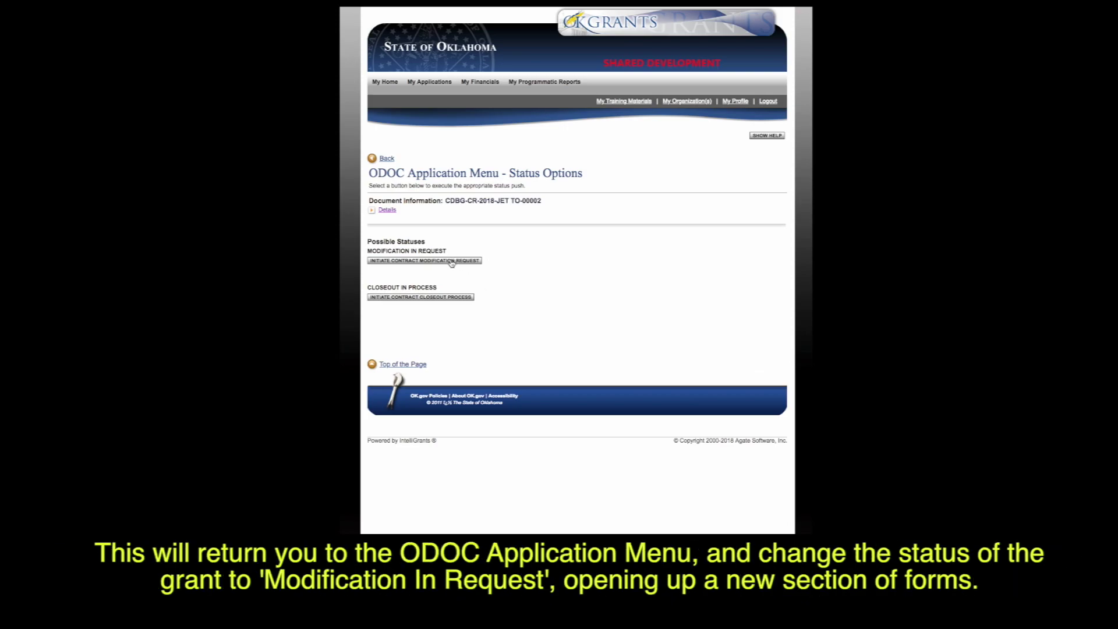
left_click(472, 262)
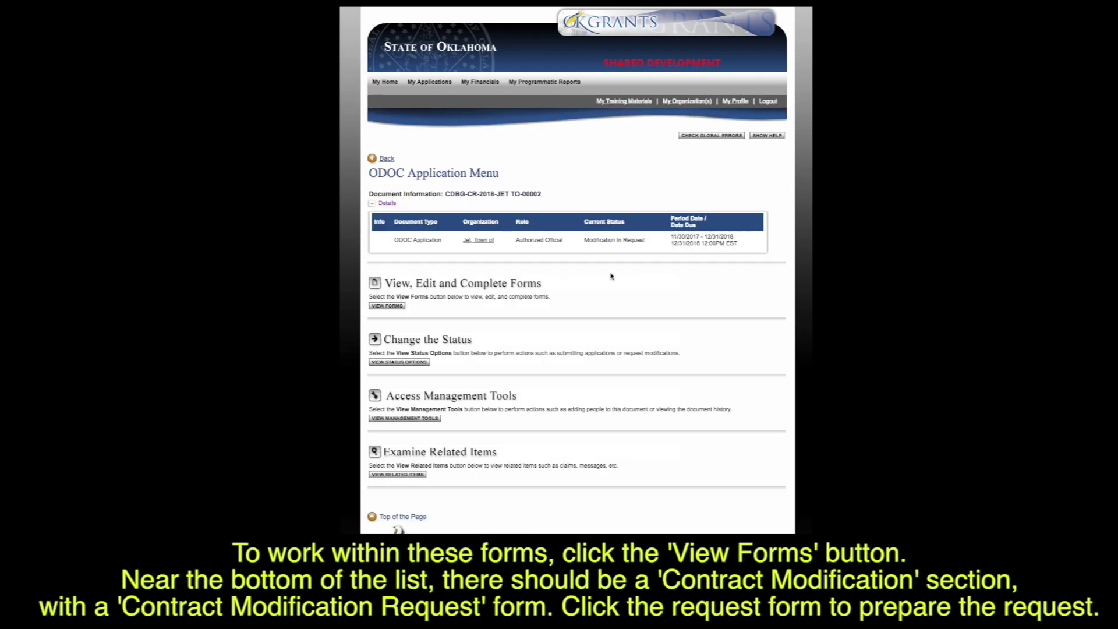
Open the grant's Contract Modification Request form and add a new, blank request
left_click(392, 306)
scroll(566, 313, "down", 3)
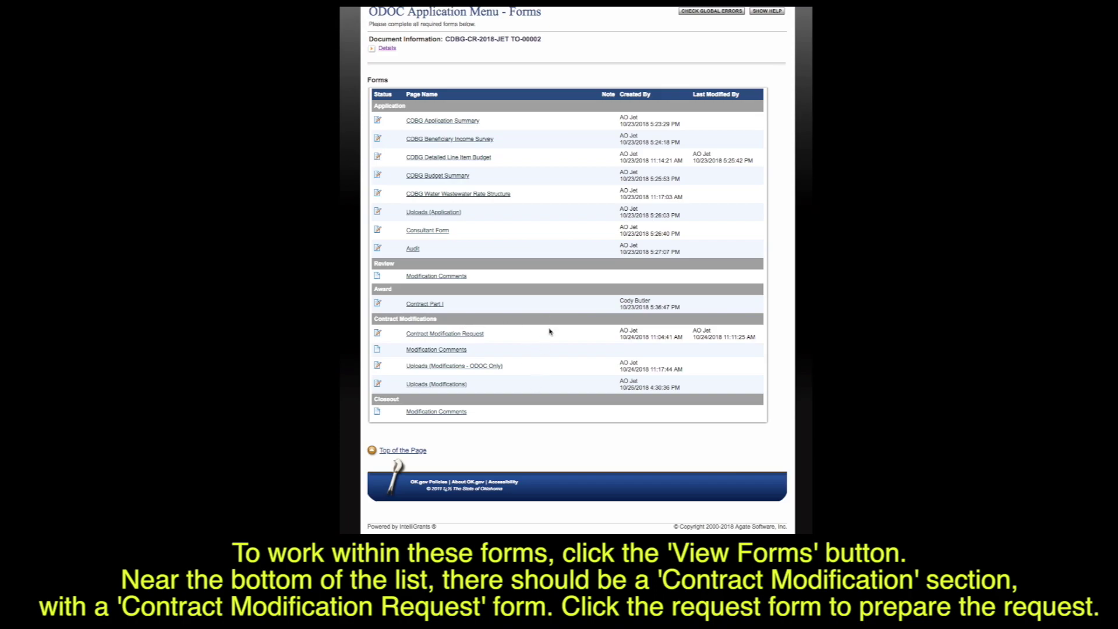
left_click(465, 334)
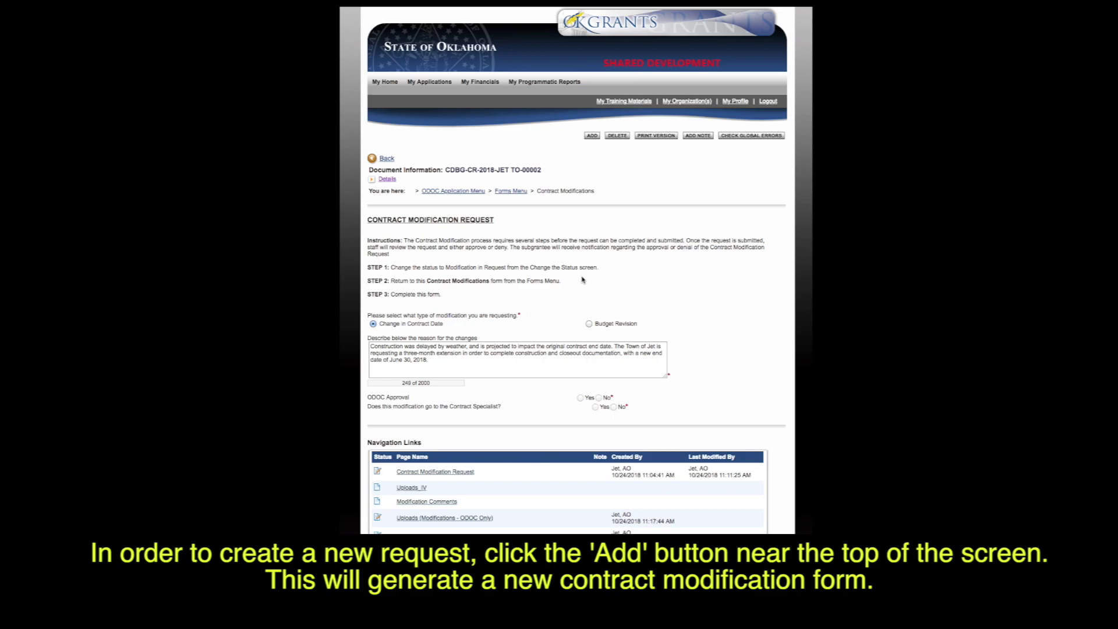
left_click(593, 136)
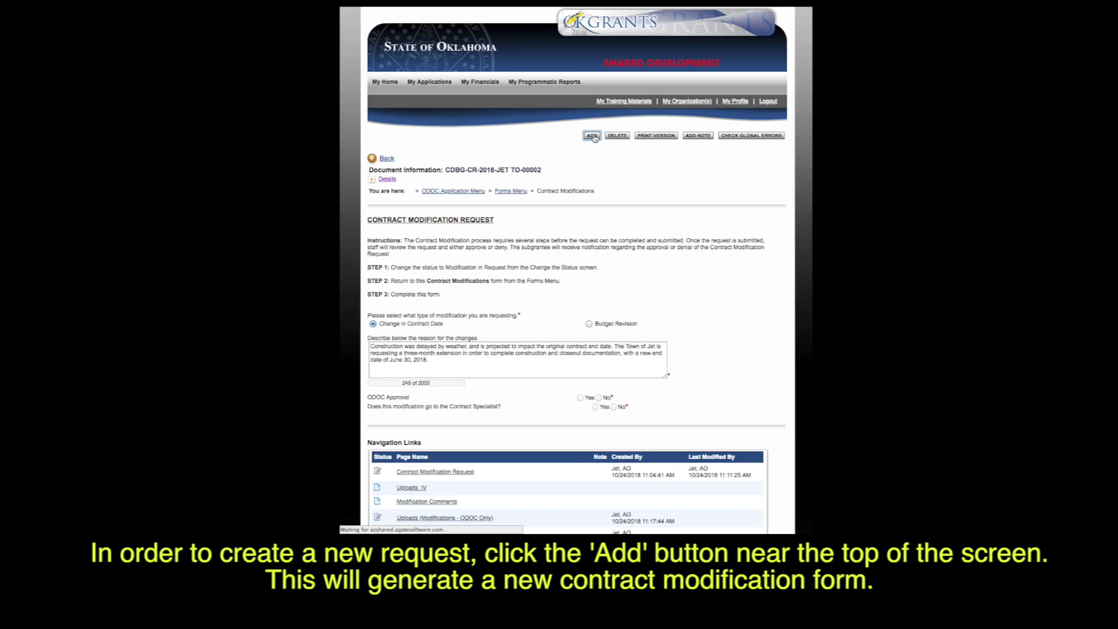
Request a Budget Revision with the reason "Moving $2,000.00 from Admin to Street Overlay Line Item" and save the form
scroll(598, 222, "down", 2)
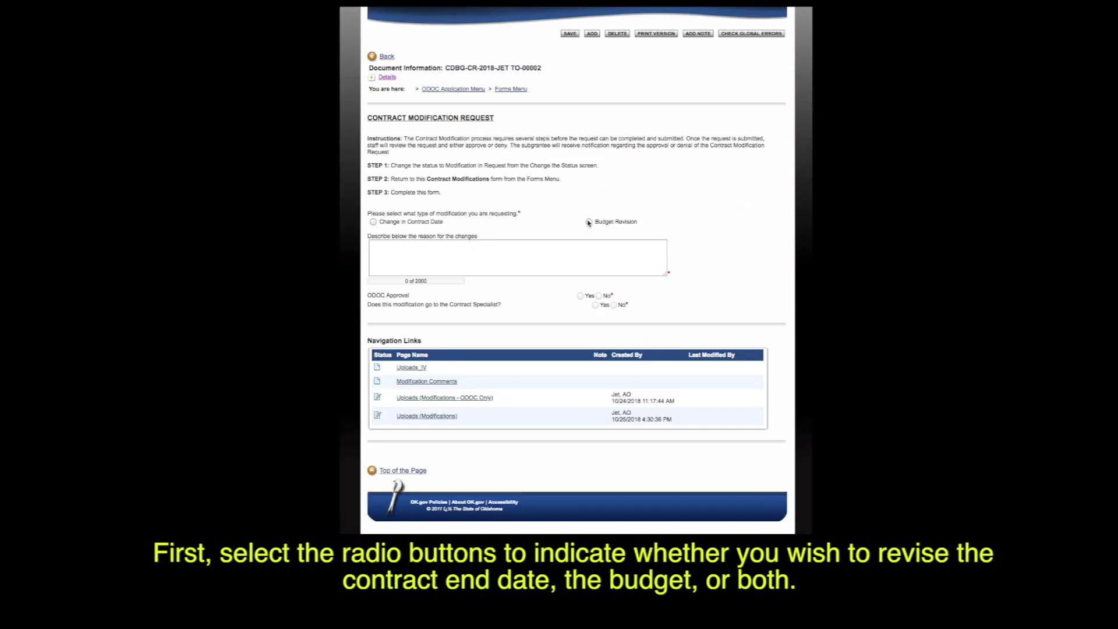
left_click(589, 223)
left_click(577, 244)
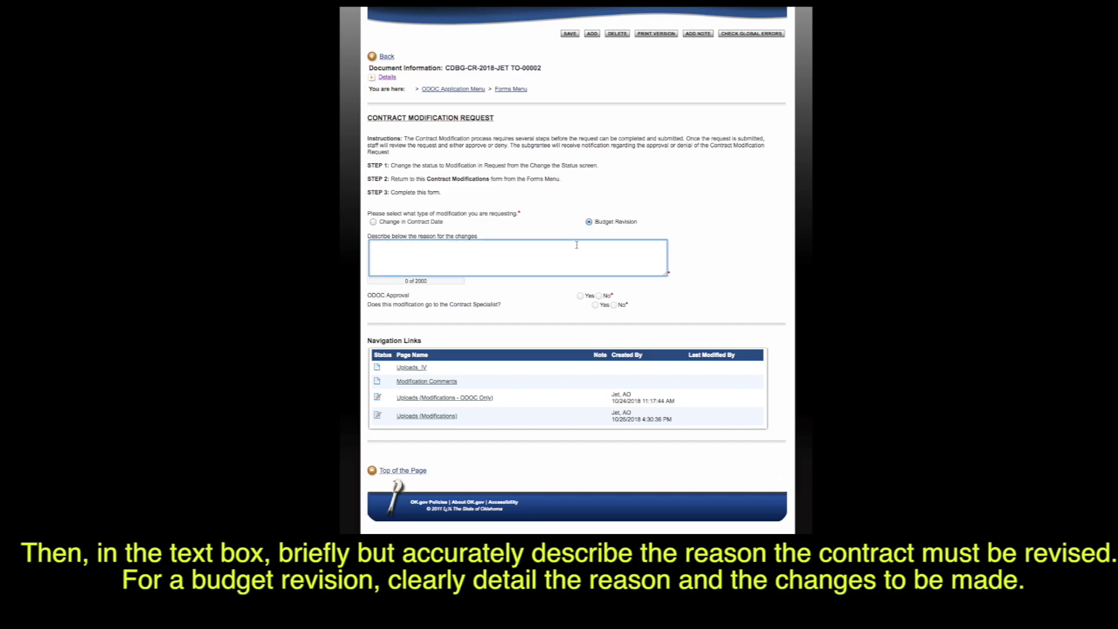
type("Moving $2,000.00 from Admin to Street Overlay Line Item")
left_click(577, 204)
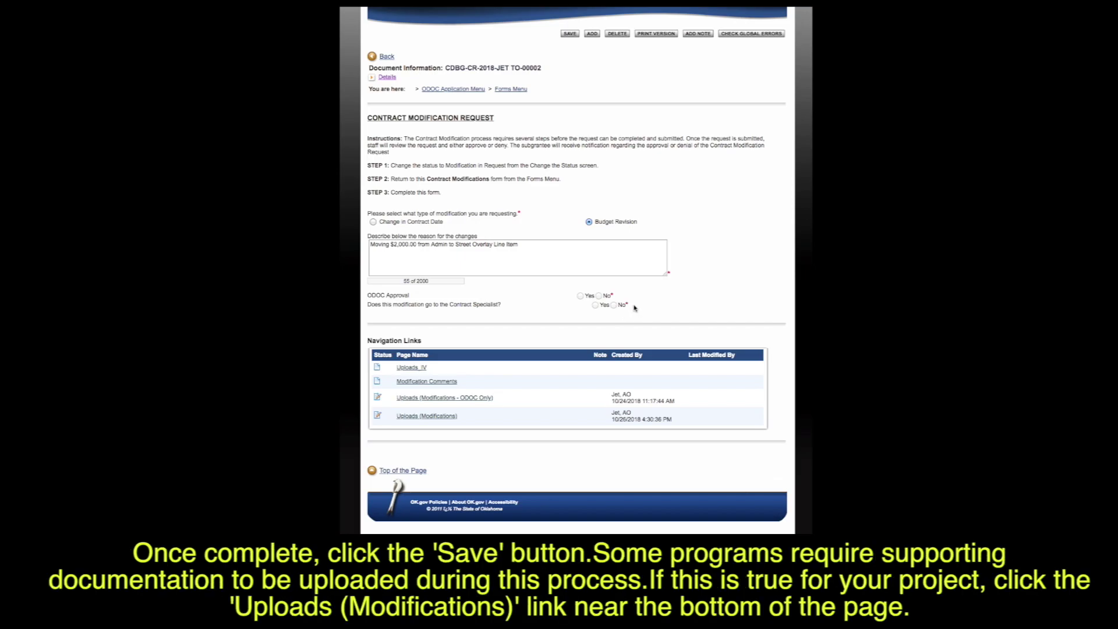
left_click(570, 33)
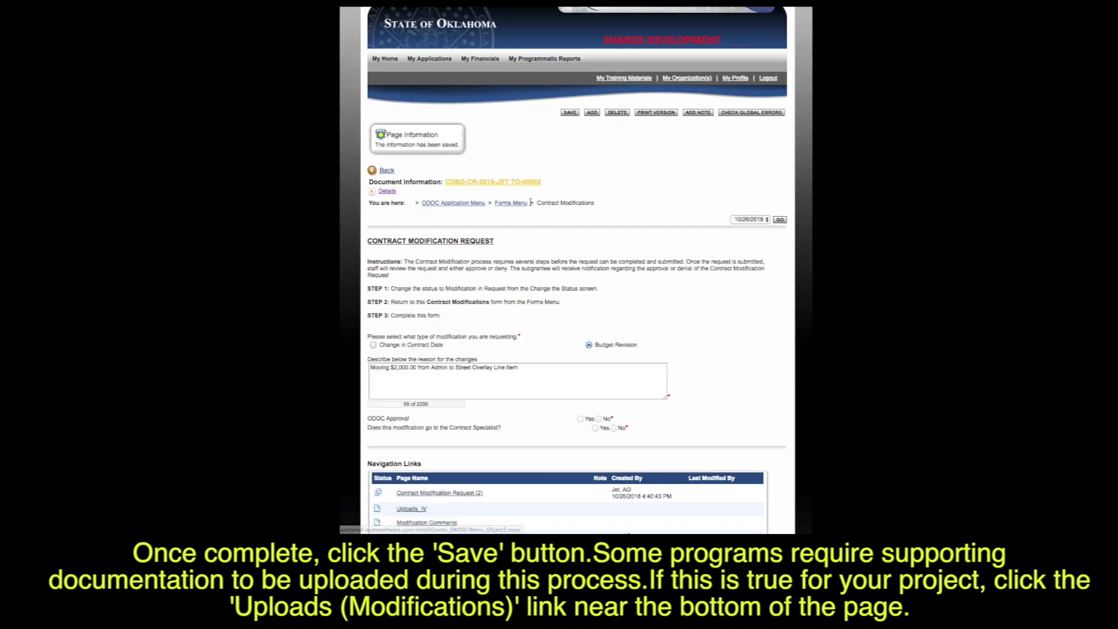
In Uploads (Modifications), name the attachment lines "Formal Request Letter from Town" and "Street Overlay Invoice", saving the page after the first
scroll(530, 202, "down", 5)
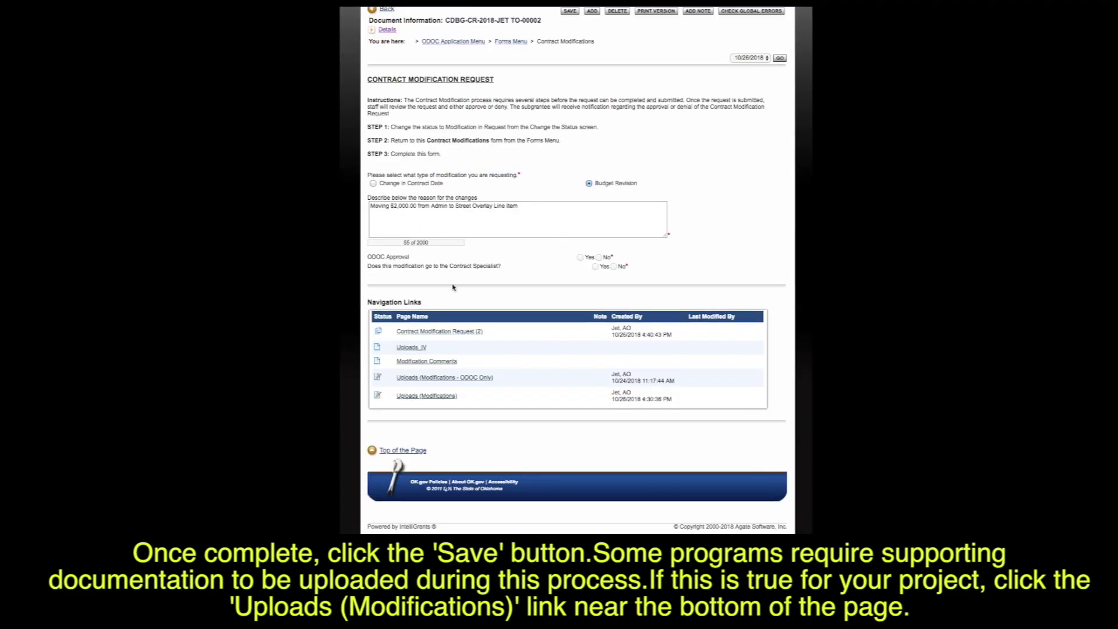
left_click(441, 396)
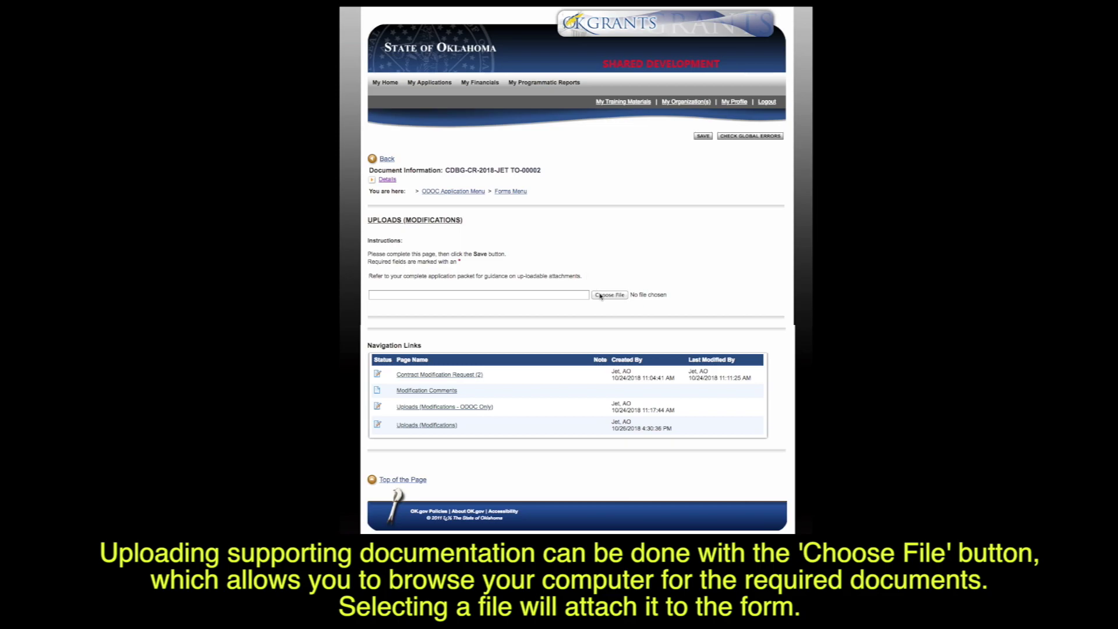
left_click(556, 296)
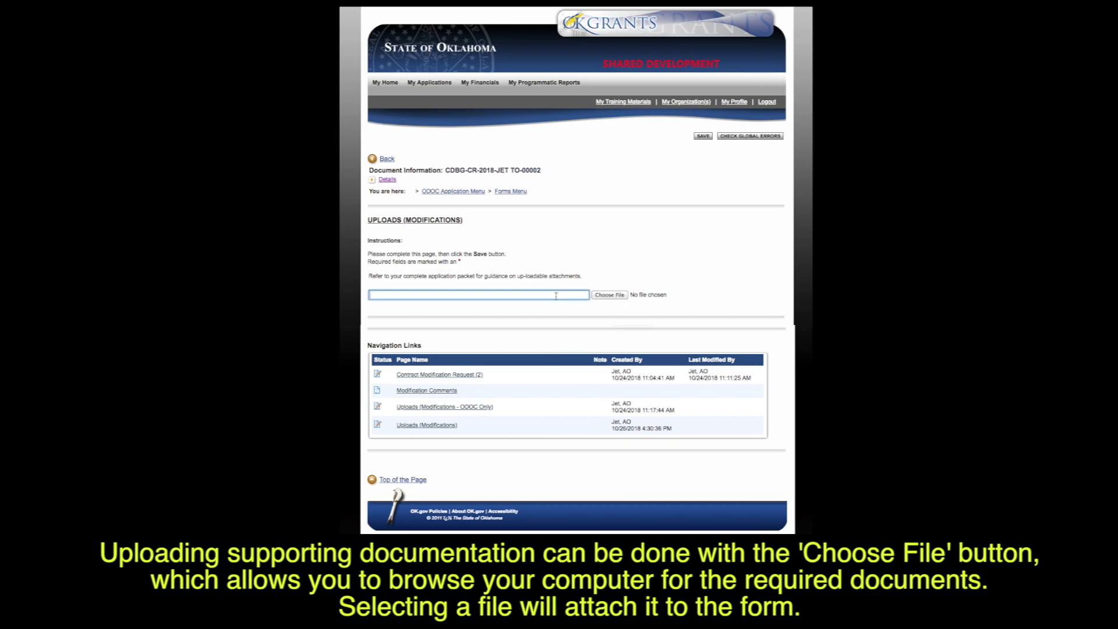
type("Formal Request Let")
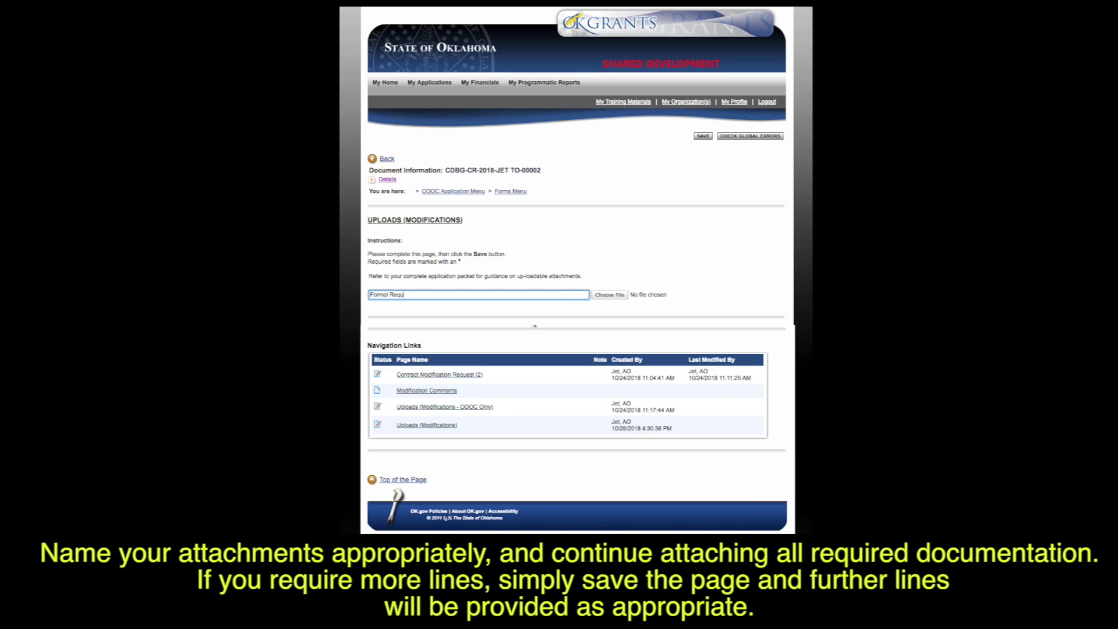
type("ter from Town")
left_click(703, 138)
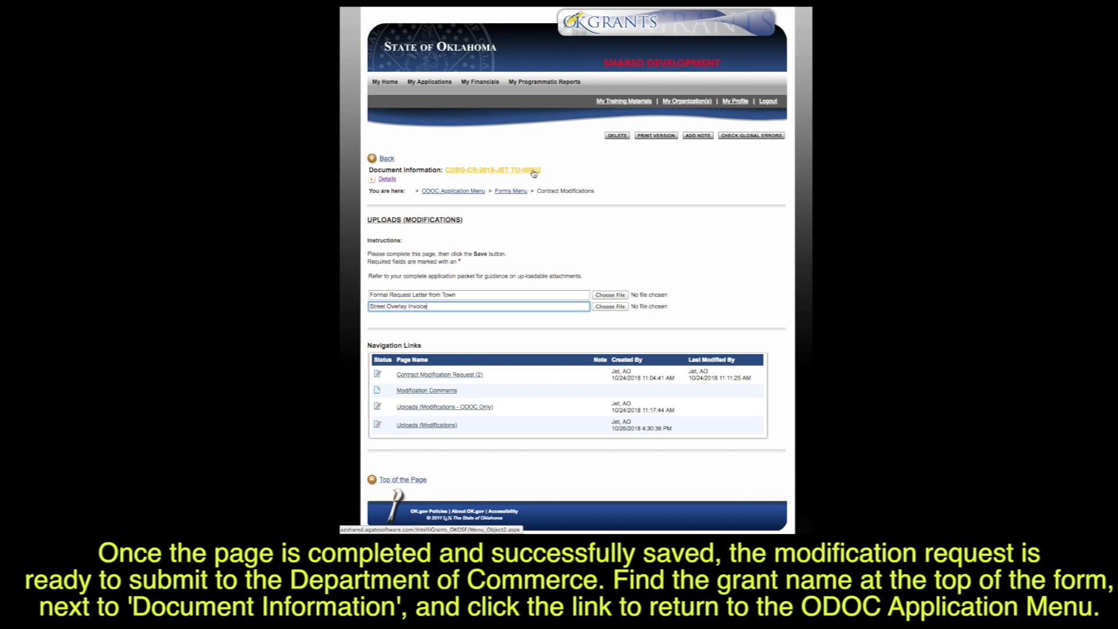
Return to the grant's application menu and submit the modification request through its status options
left_click(460, 173)
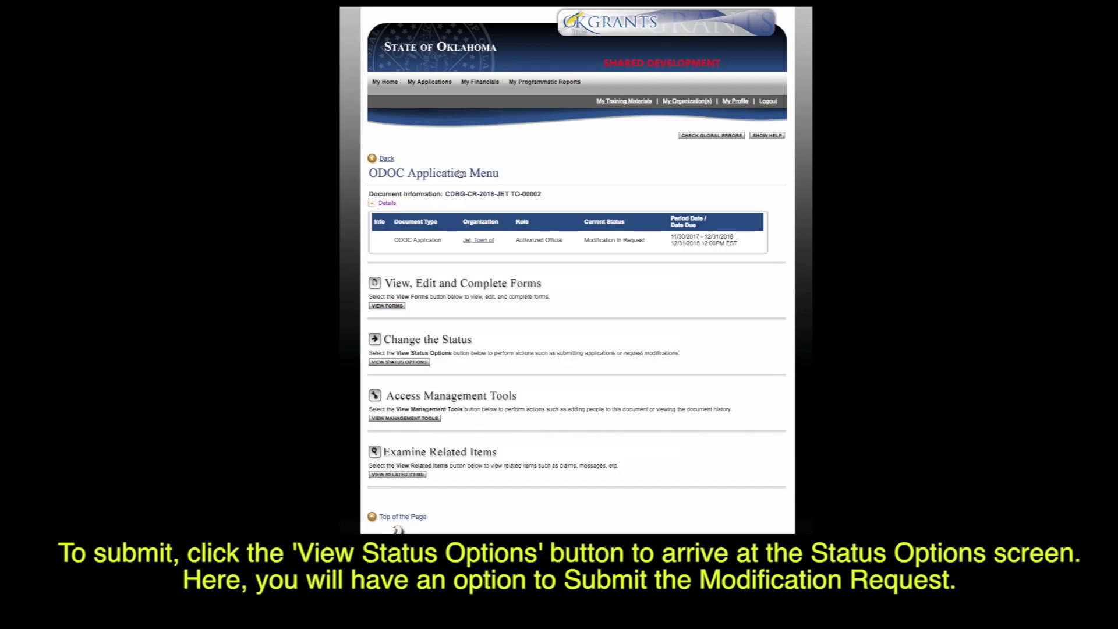
left_click(399, 362)
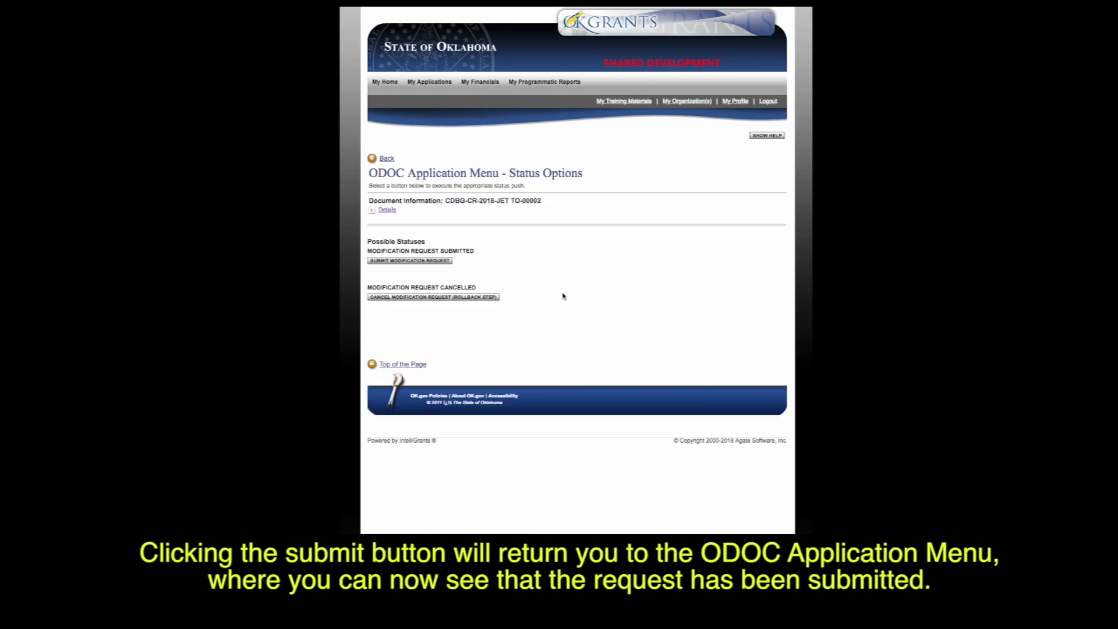
left_click(431, 262)
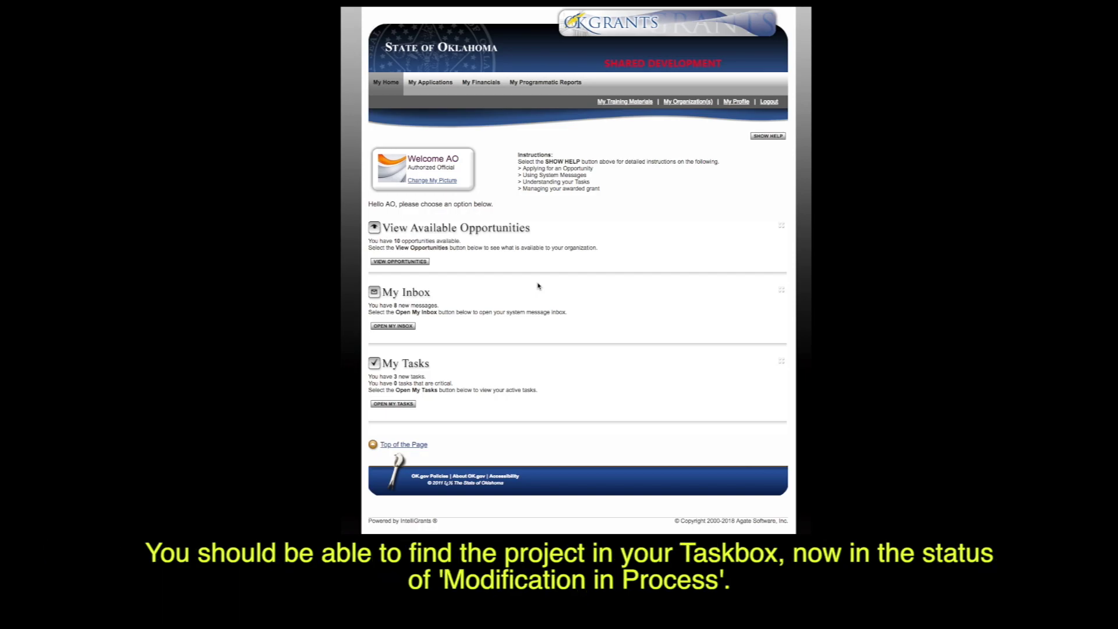
Reopen grant CDBG-CR-2018-JET TO-00002 from the task list and open its CDBG Detailed Line Item Budget form
left_click(392, 407)
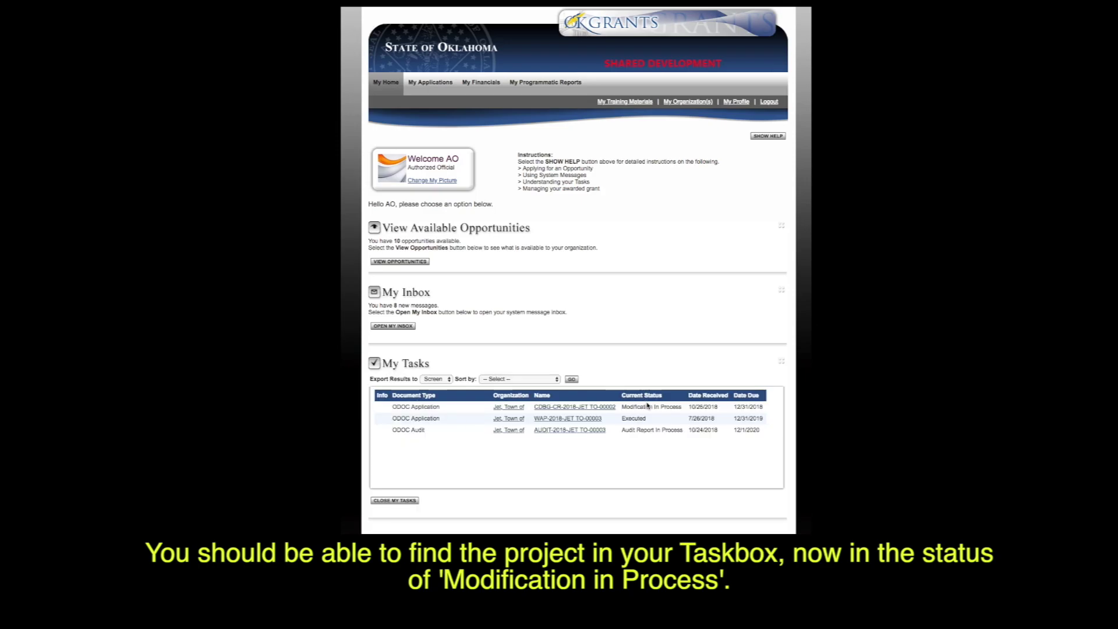
left_click(613, 408)
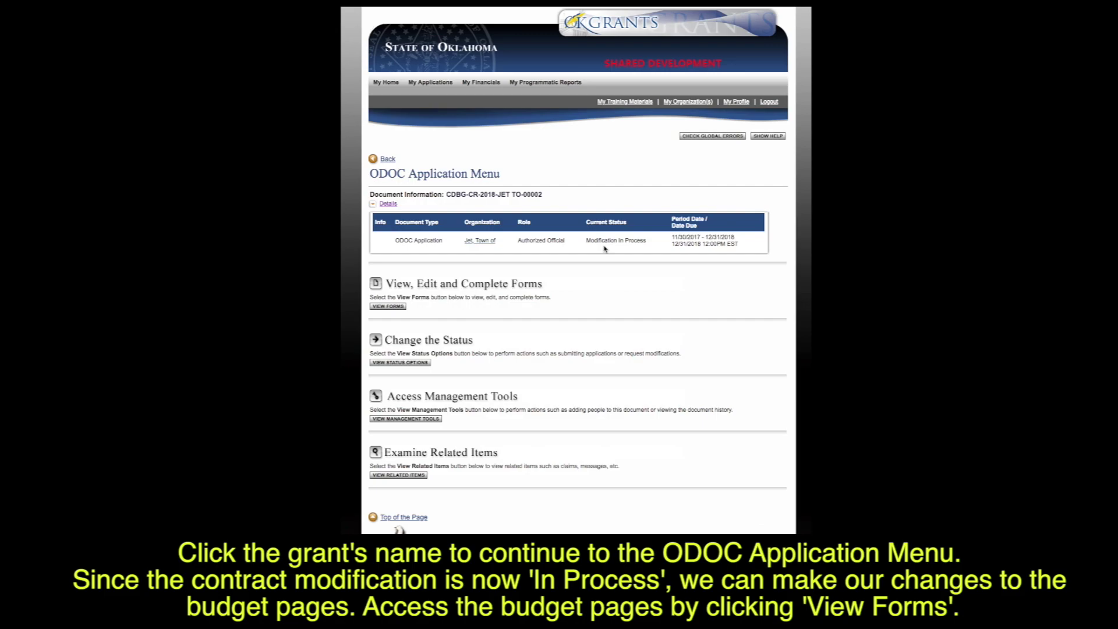
left_click(392, 308)
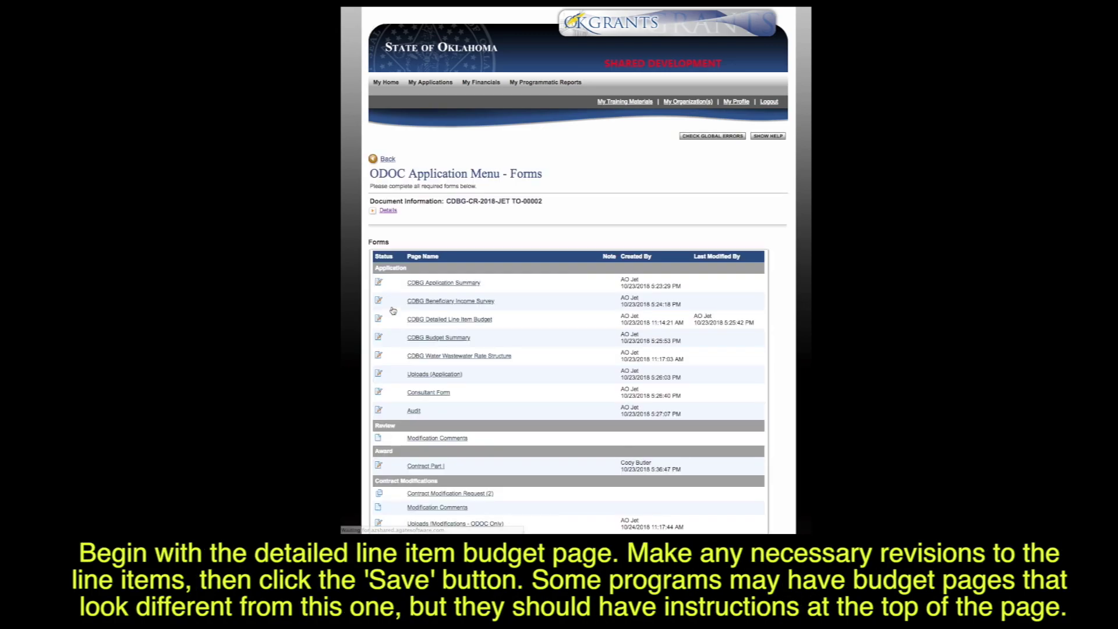
left_click(471, 320)
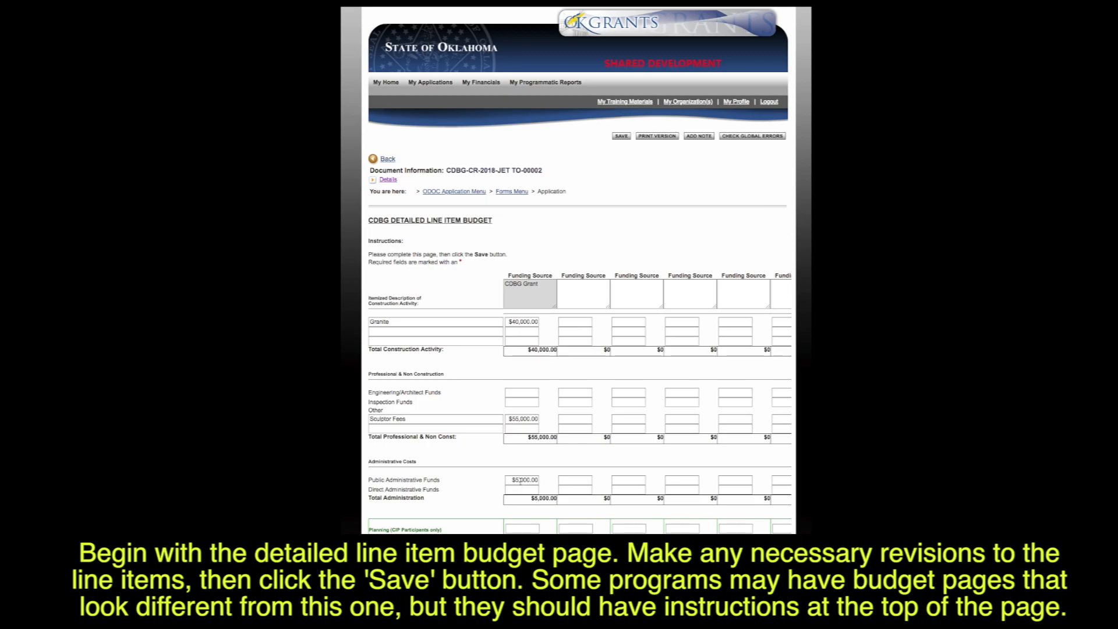
Set Public Administrative Funds to $3,000.00 and the Granite line item to $42,000.00 under CDBG Grant, and save the budget
left_click_drag(518, 480, 516, 480)
type("3")
left_click(512, 323)
type("2")
double_click(513, 323)
key("BackSpace")
type("$42,000.00")
left_click(620, 136)
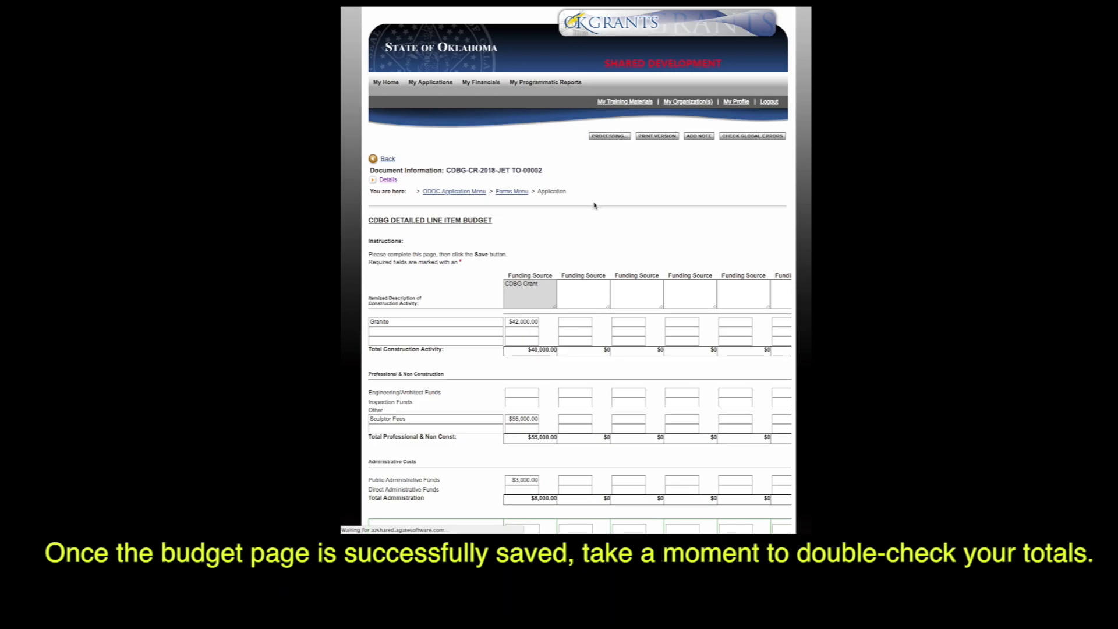
Check the revised budget totals, then open the CDBG Budget Summary form and save it
scroll(593, 218, "down", 2)
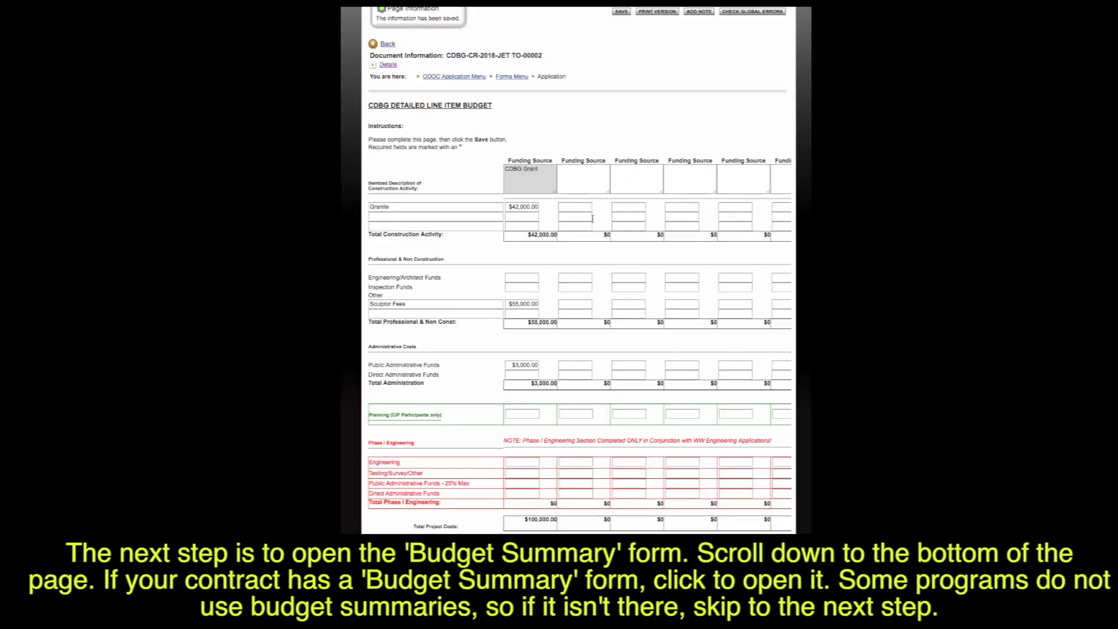
scroll(569, 315, "down", 6)
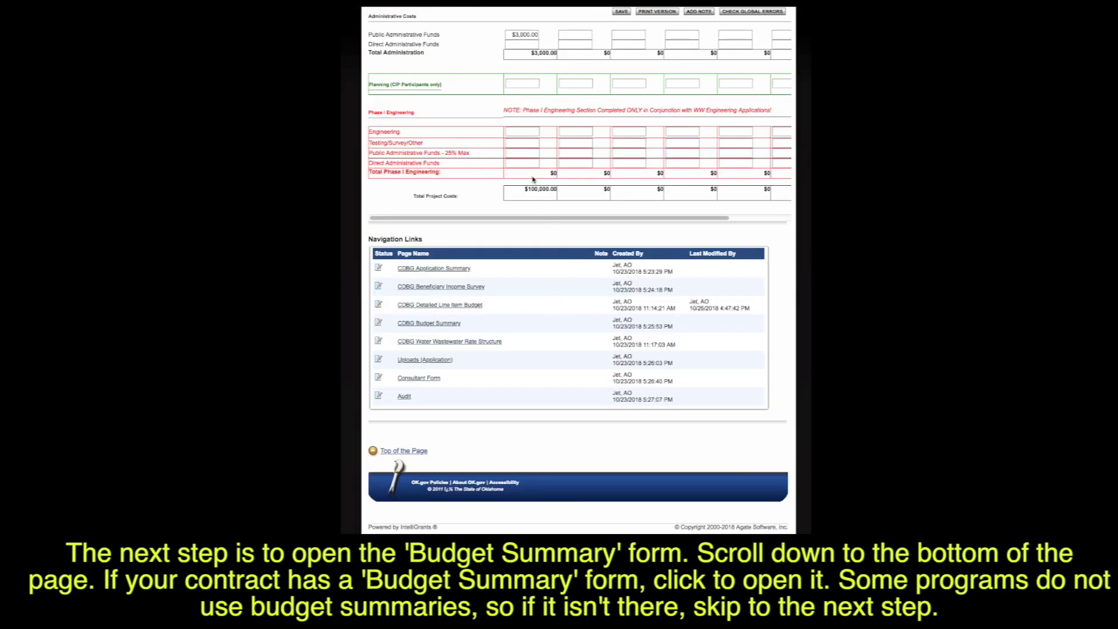
left_click(449, 325)
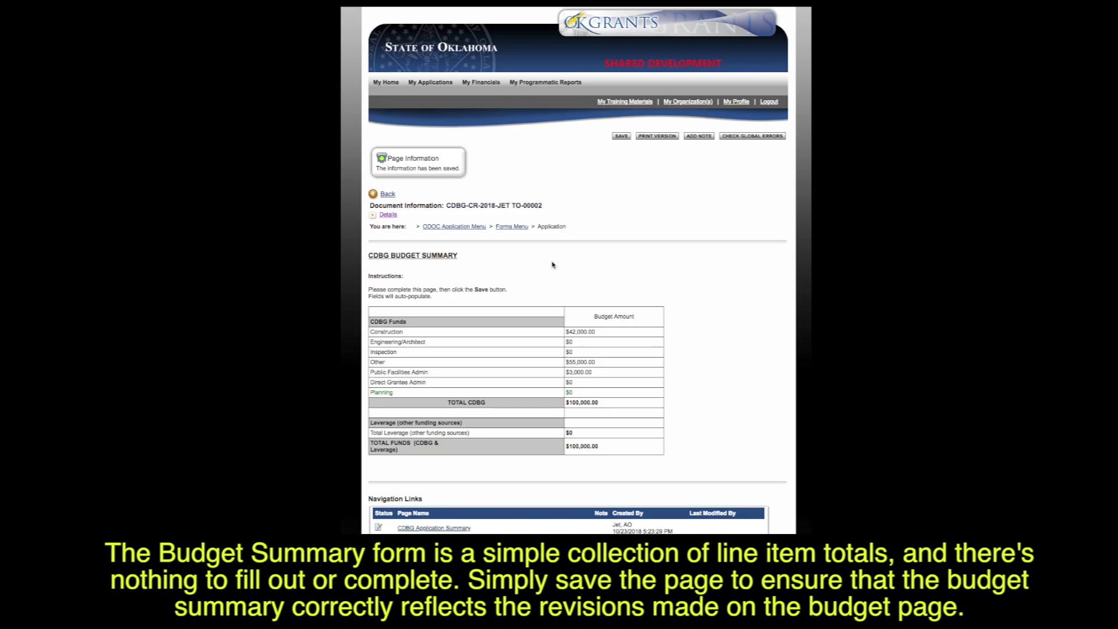
left_click(621, 135)
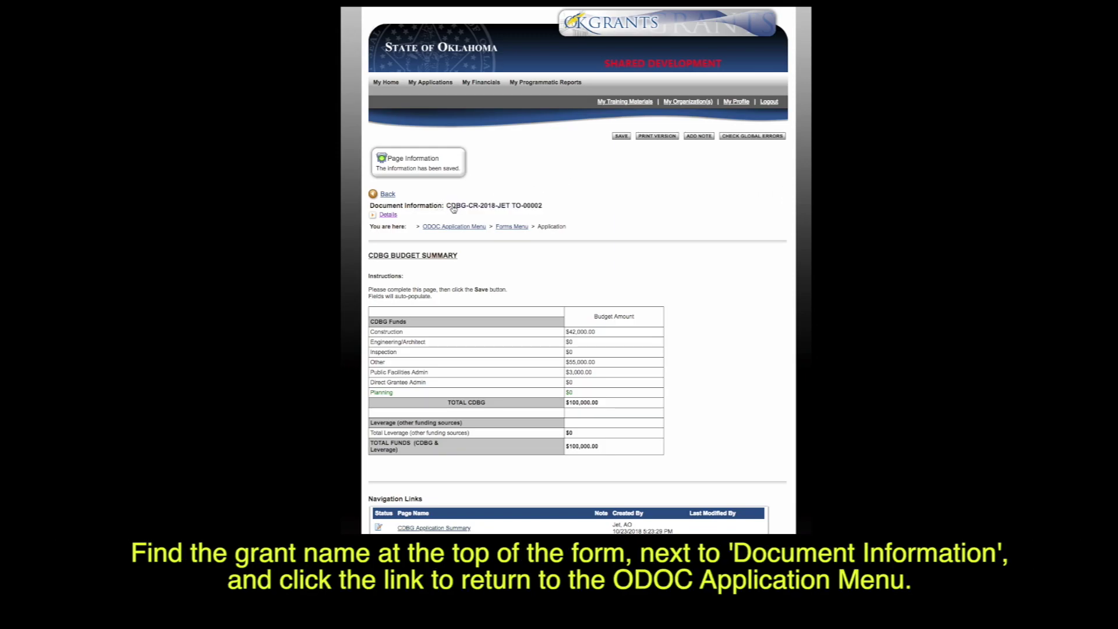
Return to the grant's application menu and submit the completed modifications through its status options
left_click(490, 206)
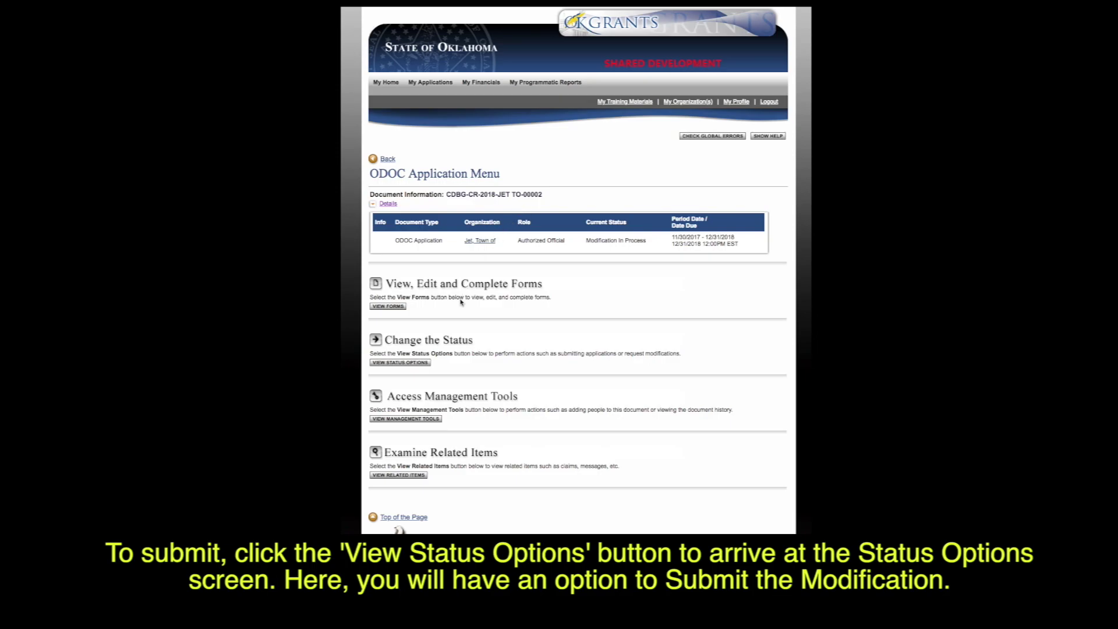
left_click(416, 364)
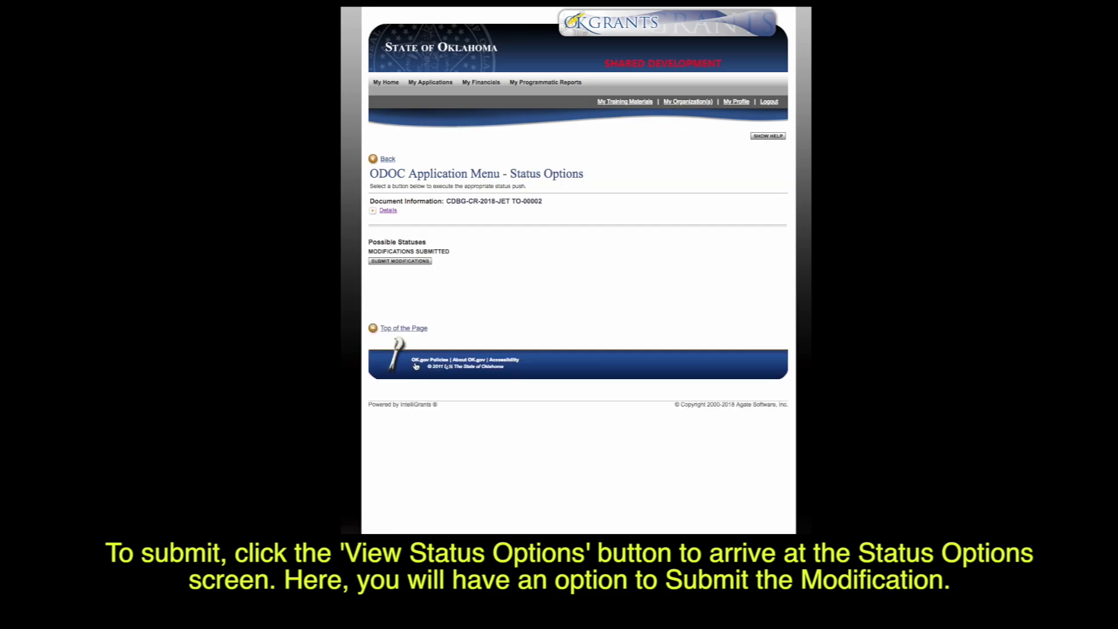
left_click(412, 261)
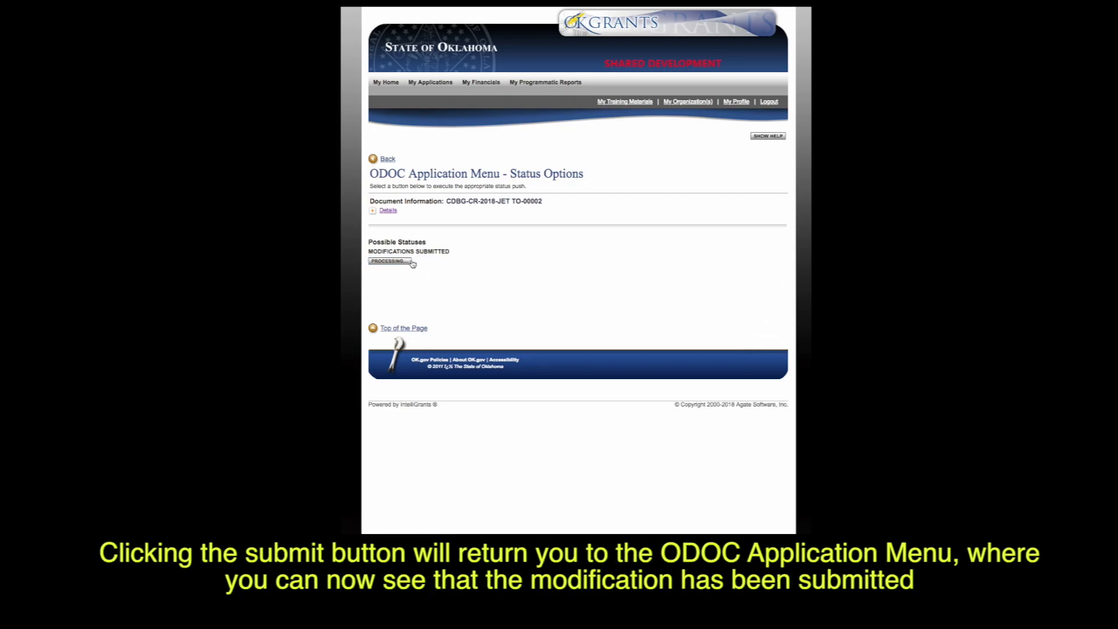